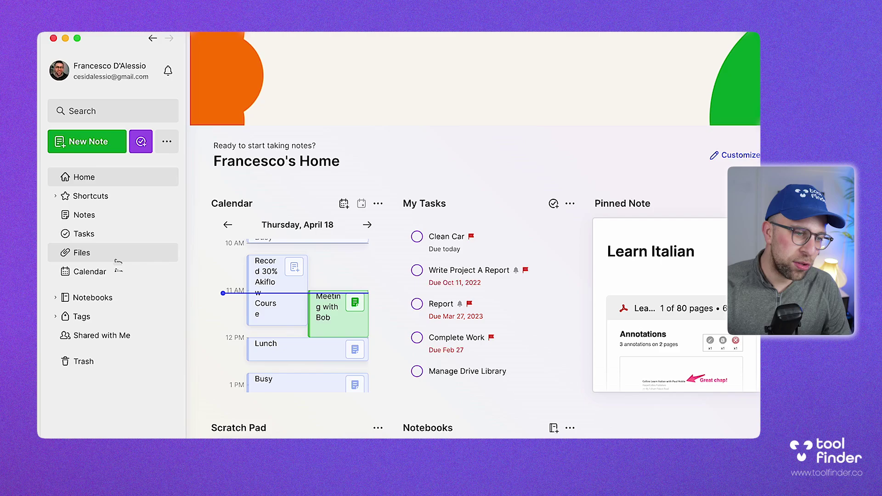
# Step: On the Calendar page, collapse both connected accounts' calendar lists so only Evernote Calendar's Events remain
pyautogui.click(115, 273)
pyautogui.scroll(1, 460, 184)
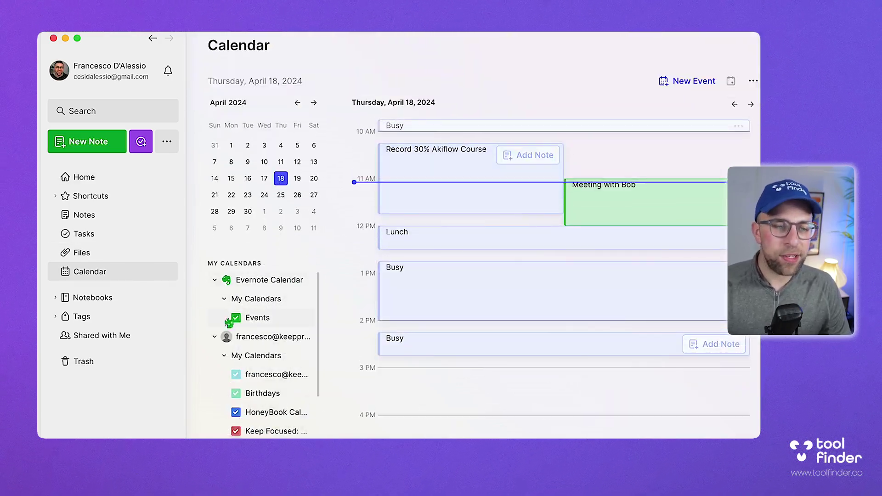
pyautogui.click(214, 337)
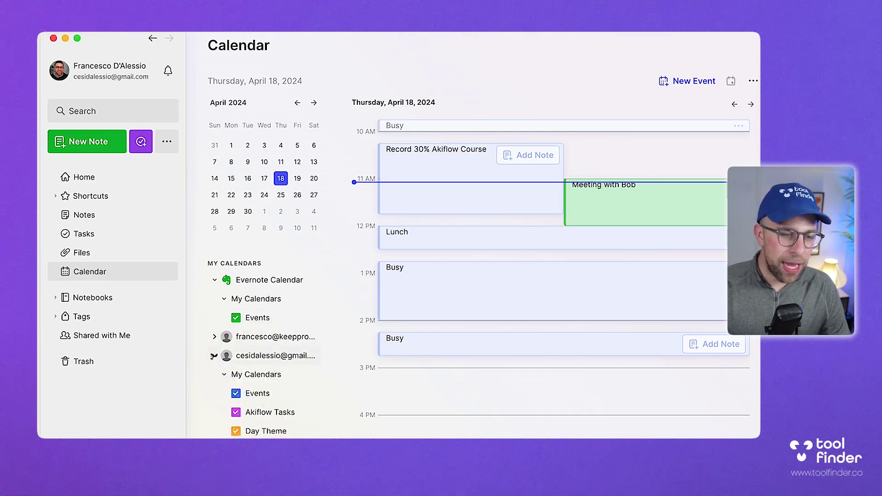
pyautogui.click(213, 357)
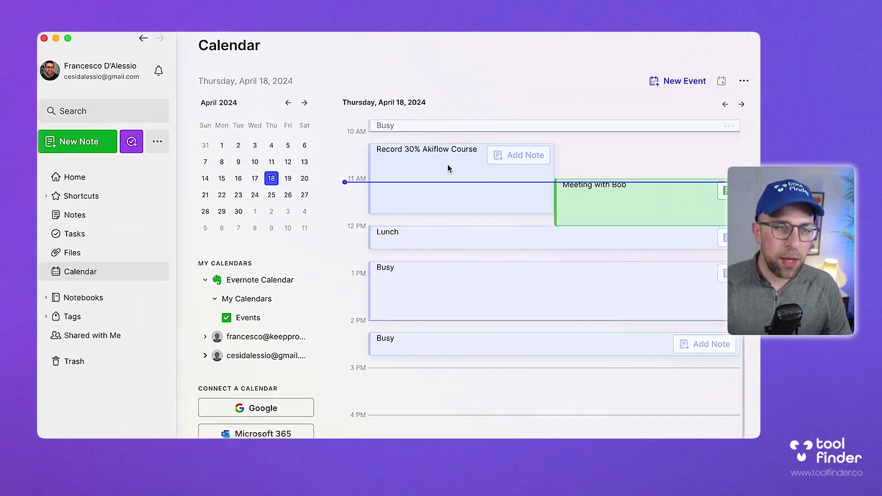
pyautogui.click(205, 339)
pyautogui.click(205, 339)
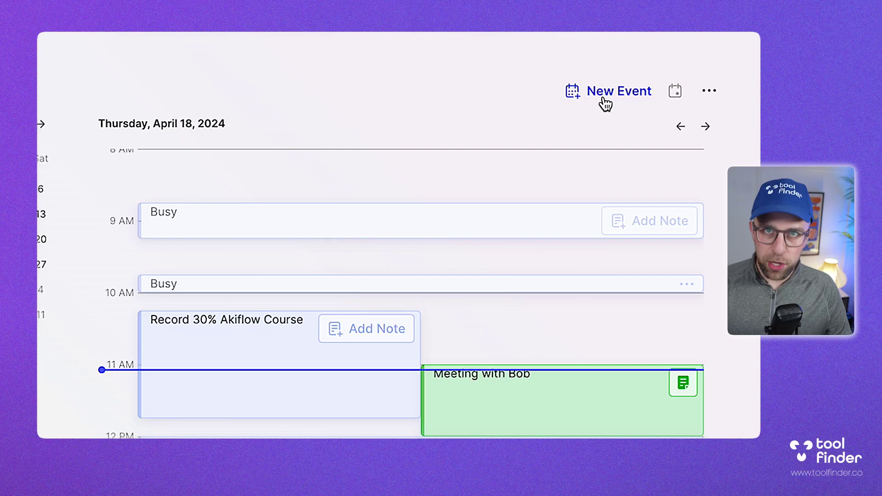
# Step: Create the 'Meeting with Karl' event for April 19, 2024, 11:15 AM to 1:30 PM
pyautogui.click(605, 105)
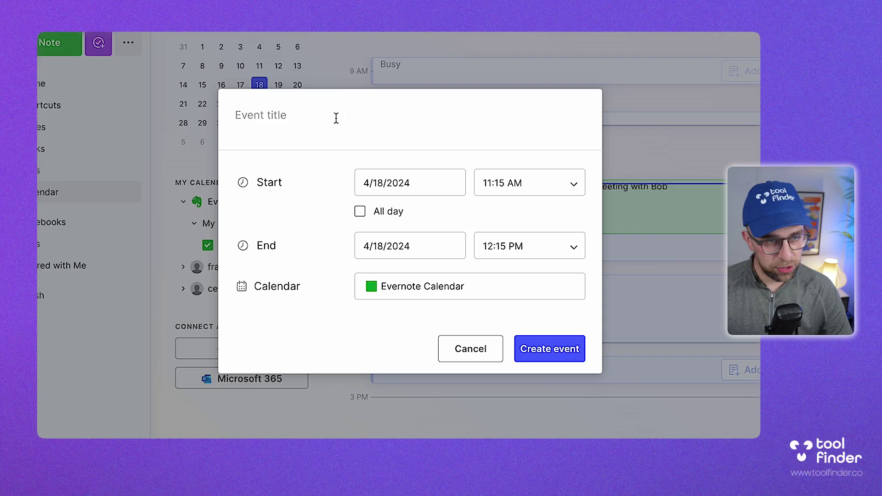
pyautogui.write('Meeting with Karl')
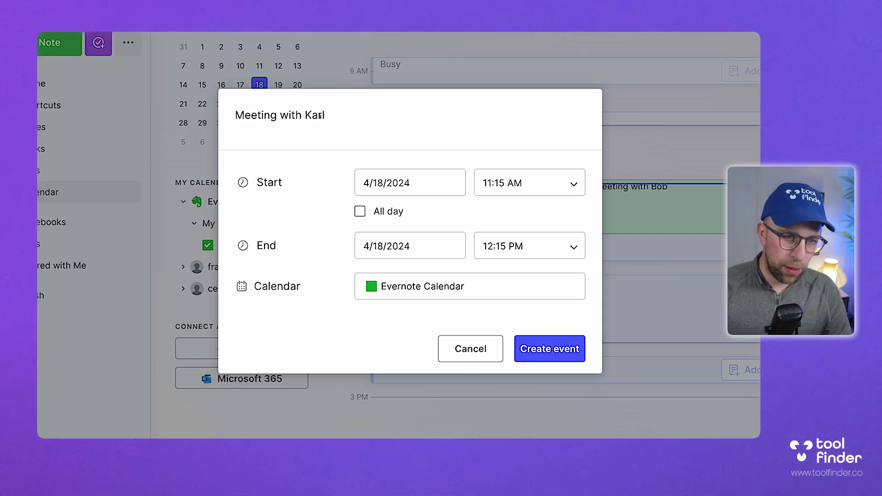
pyautogui.click(433, 192)
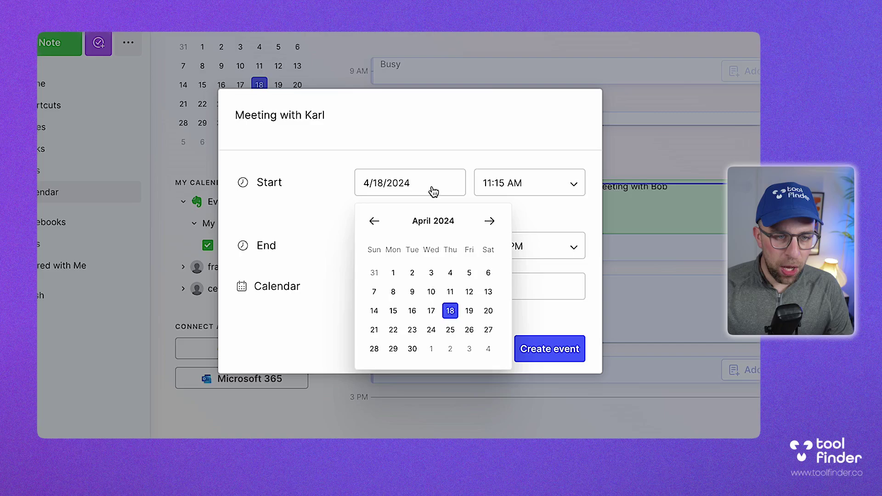
pyautogui.click(469, 311)
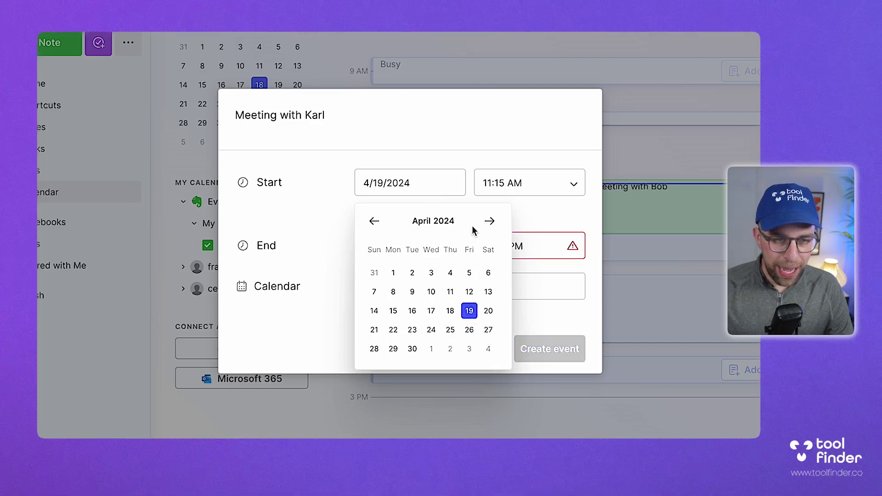
pyautogui.click(521, 248)
pyautogui.click(583, 324)
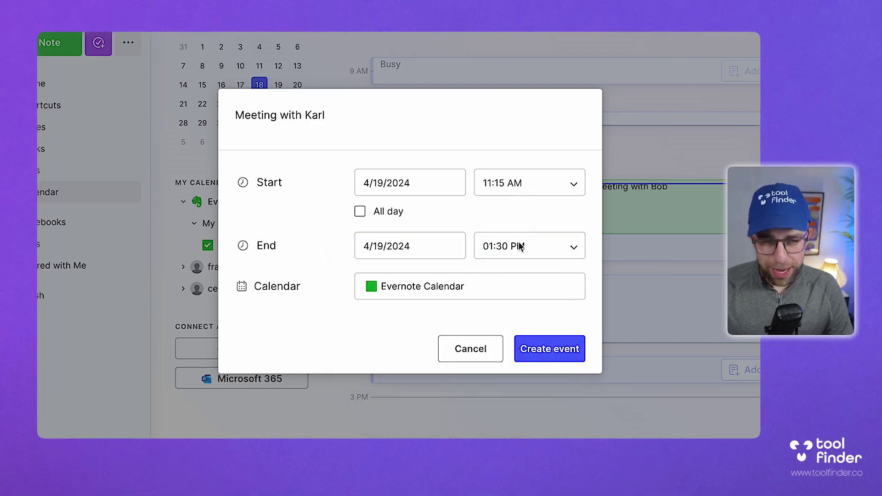
pyautogui.click(551, 350)
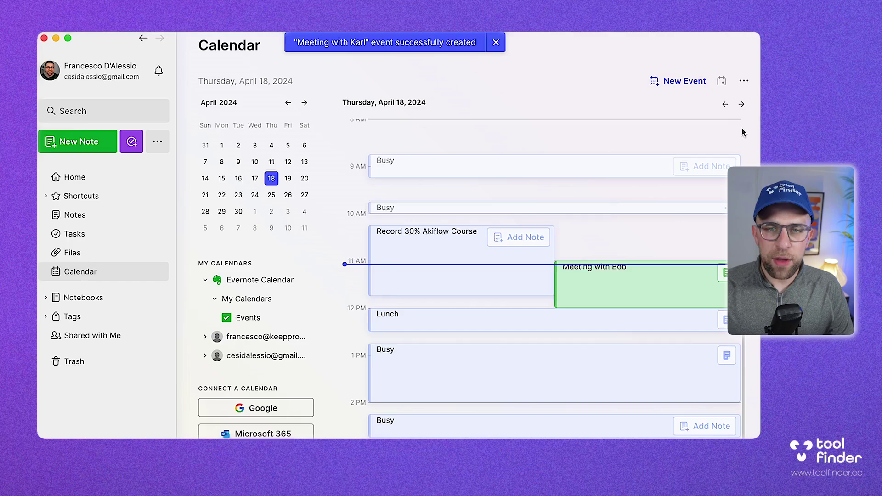
# Step: On Friday, April 19, create a meeting note from the Meeting with Karl event
pyautogui.click(744, 105)
pyautogui.scroll(-2, 529, 309)
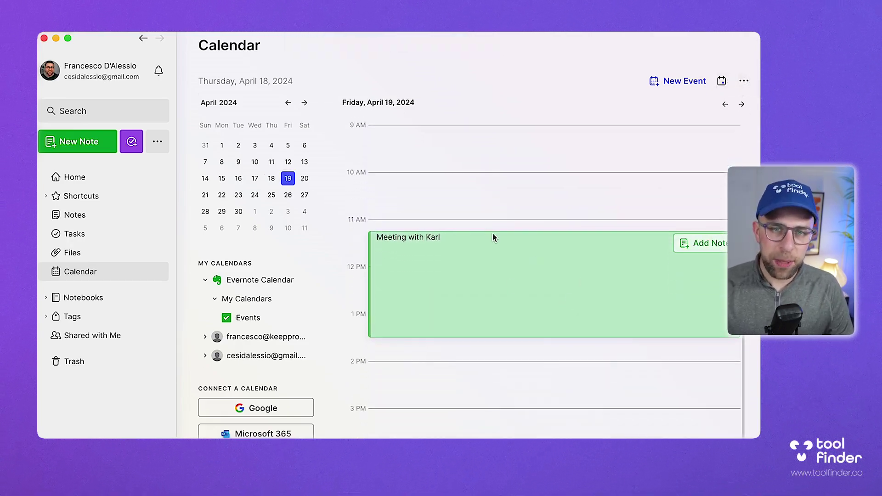
pyautogui.click(636, 260)
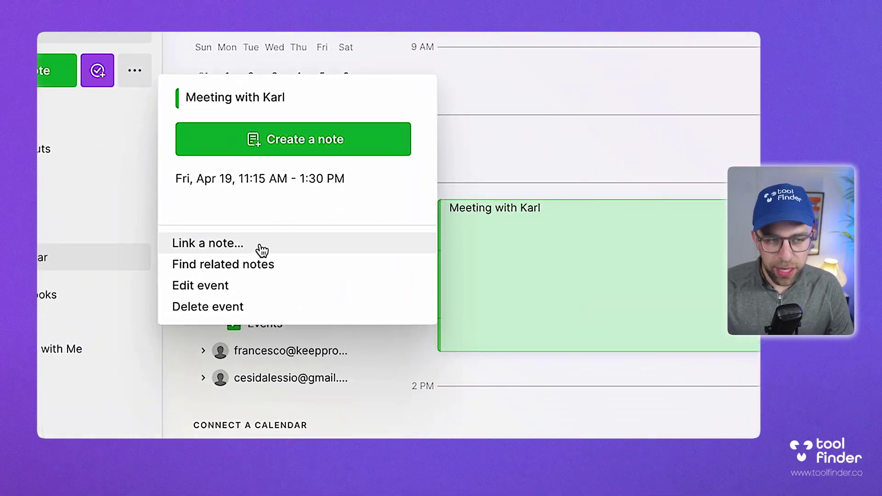
pyautogui.click(305, 138)
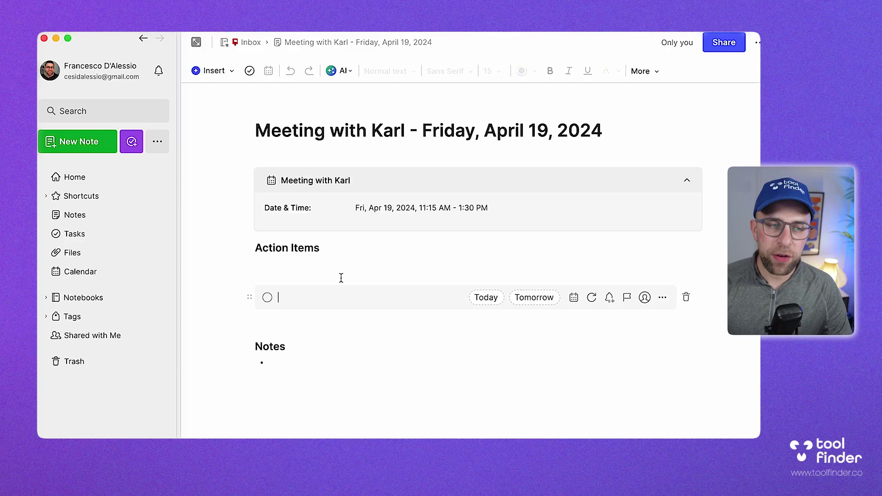
# Step: Return to the calendar and open the linked note for Meeting with Bob
pyautogui.click(114, 275)
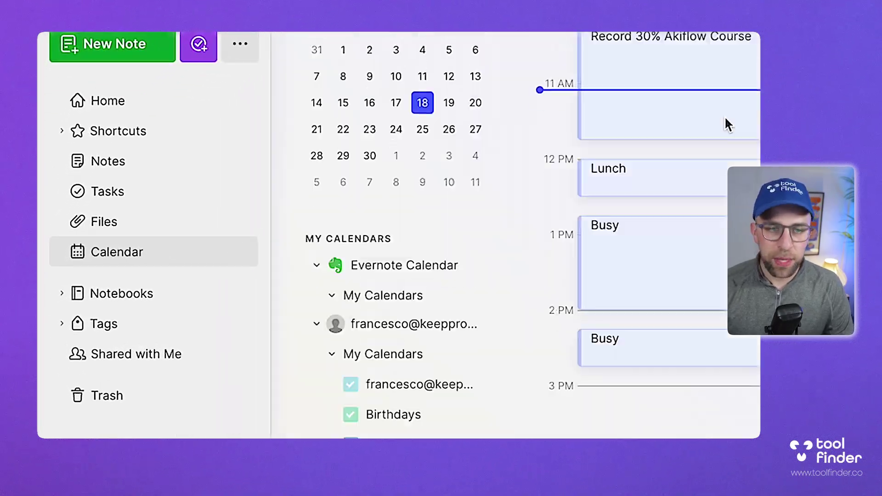
pyautogui.scroll(3, 507, 243)
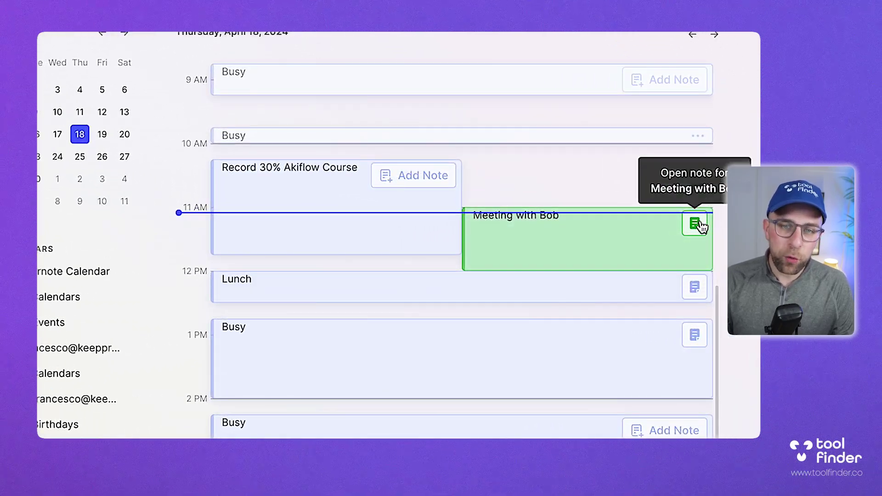
pyautogui.click(700, 225)
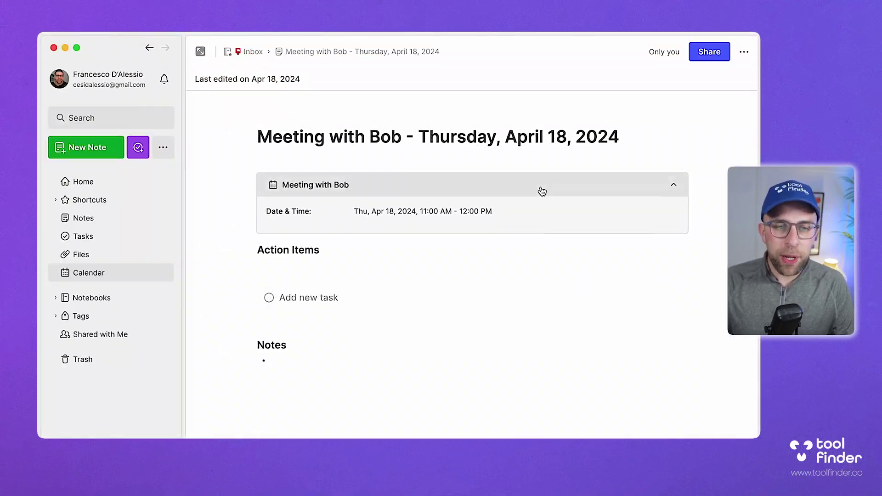
# Step: Collapse the note's meeting details card, toggle Action Items, and return to the April 18 calendar
pyautogui.click(667, 185)
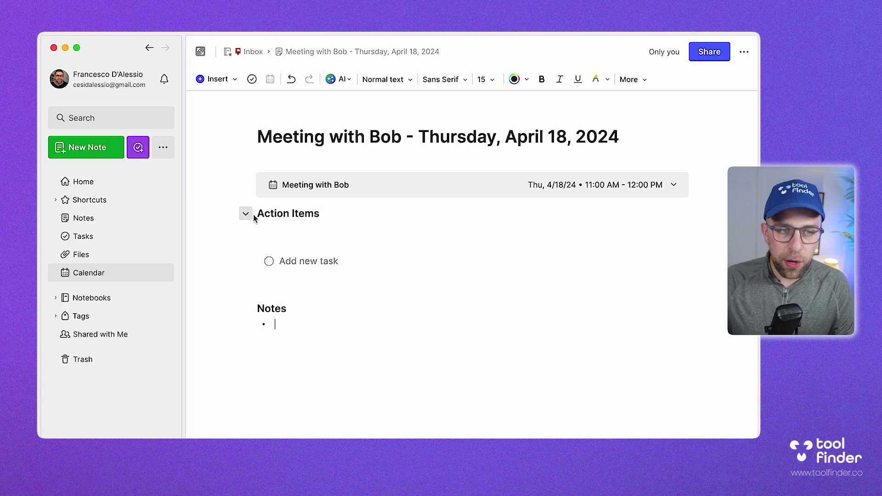
pyautogui.click(245, 216)
pyautogui.click(245, 217)
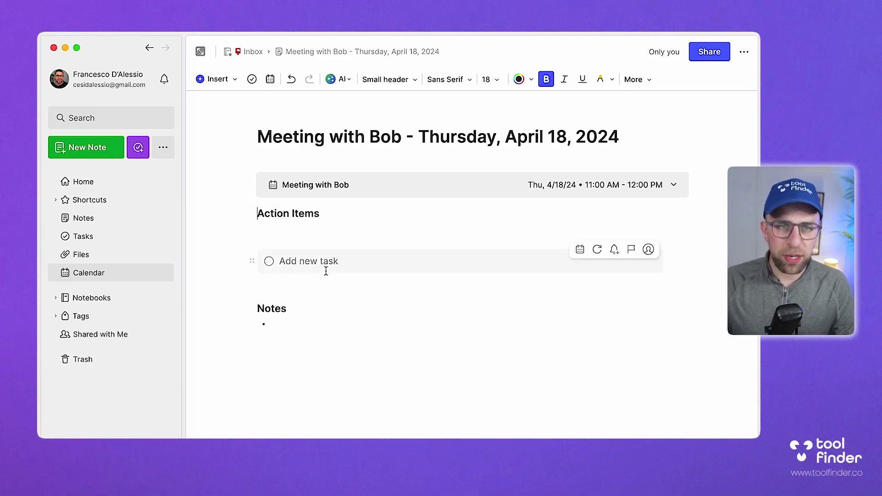
pyautogui.click(109, 275)
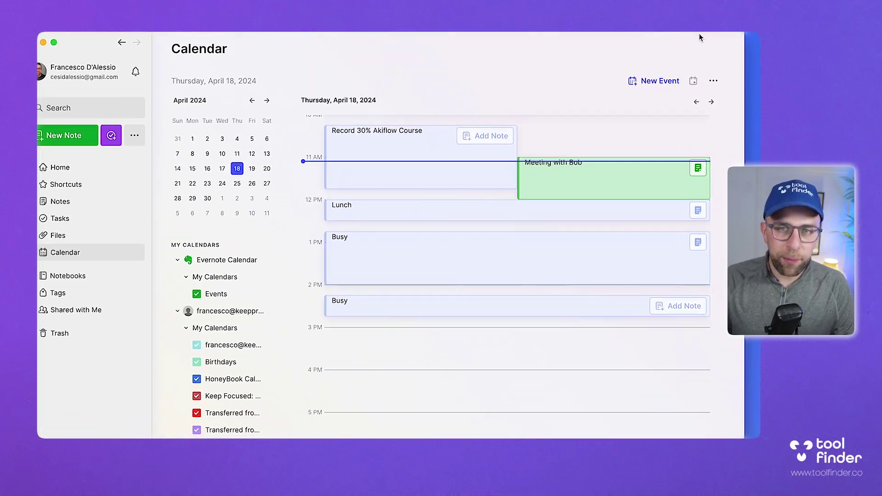
pyautogui.click(714, 80)
pyautogui.click(633, 227)
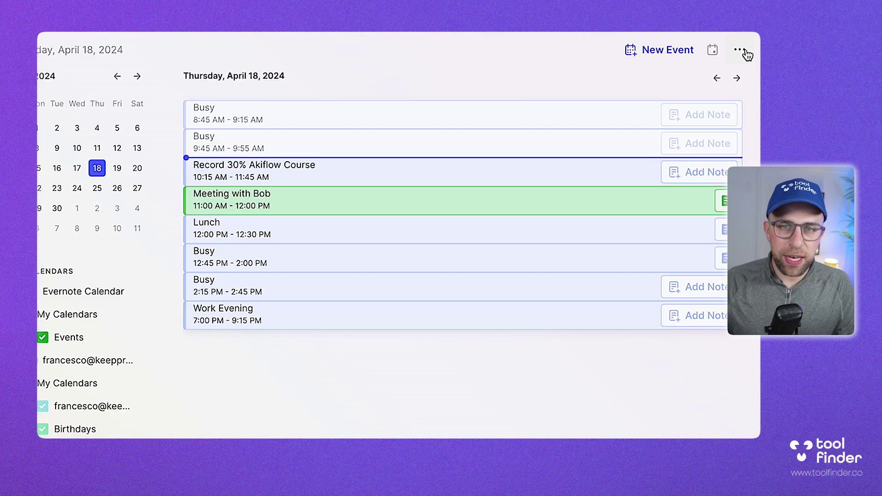
pyautogui.click(746, 54)
pyautogui.click(655, 223)
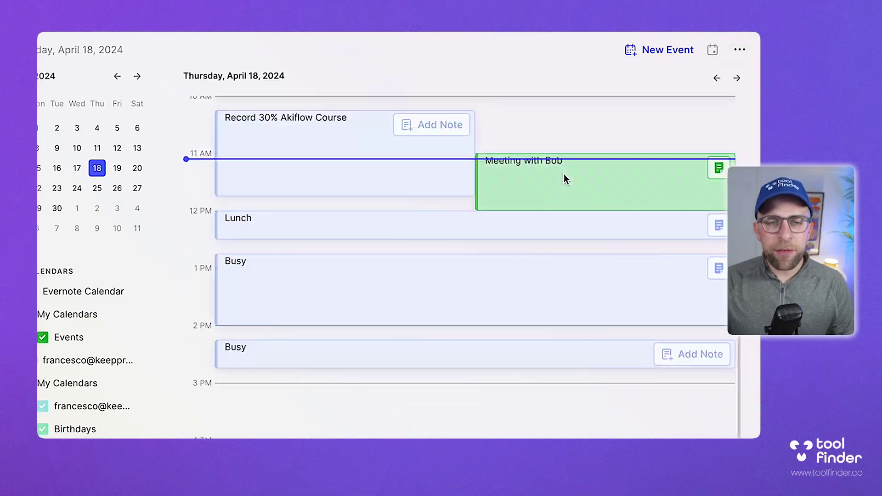
pyautogui.scroll(2, 563, 174)
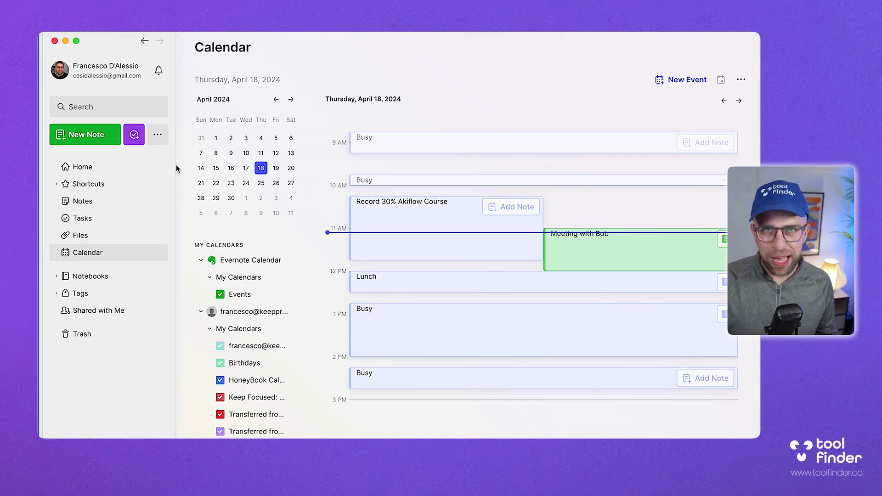
# Step: Look over the task list, close it, and view the Files section
pyautogui.click(117, 222)
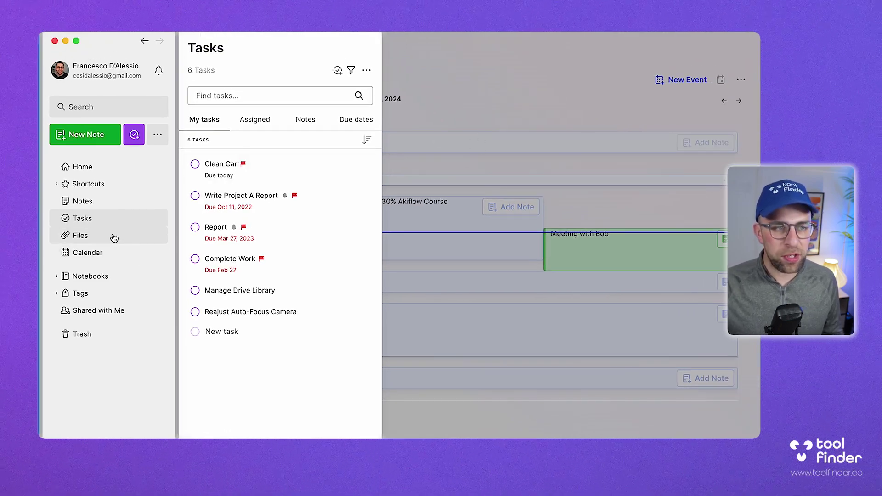
pyautogui.click(488, 77)
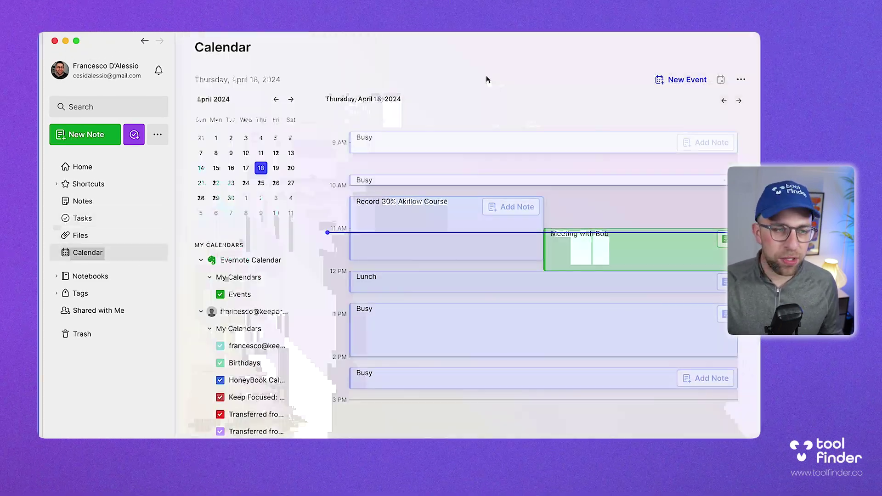
pyautogui.click(115, 241)
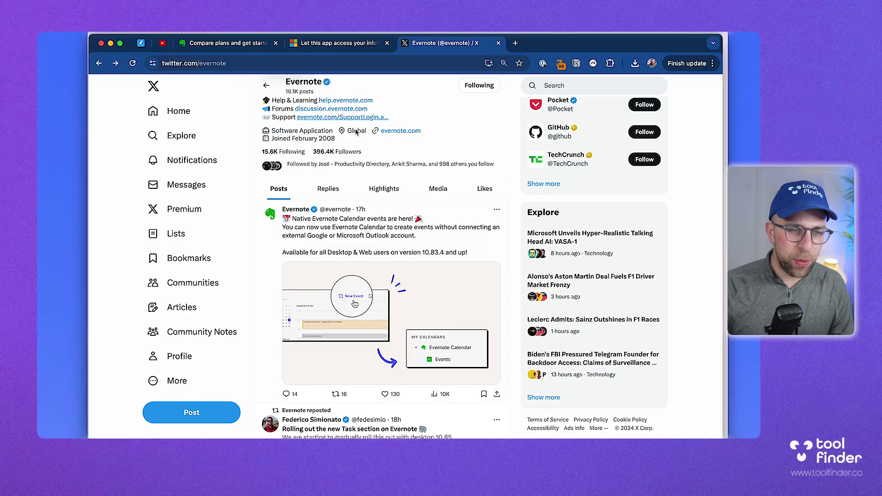
pyautogui.scroll(-6, 359, 275)
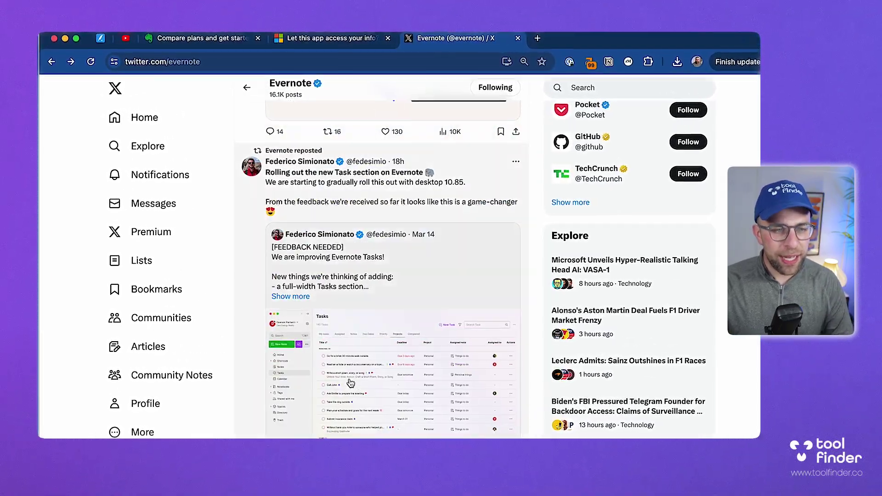
pyautogui.click(351, 383)
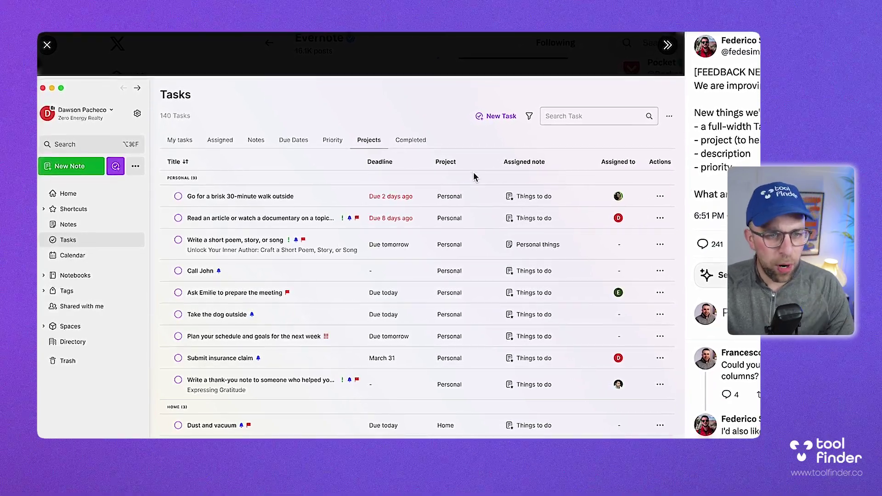
pyautogui.press('Escape')
pyautogui.scroll(-5, 339, 355)
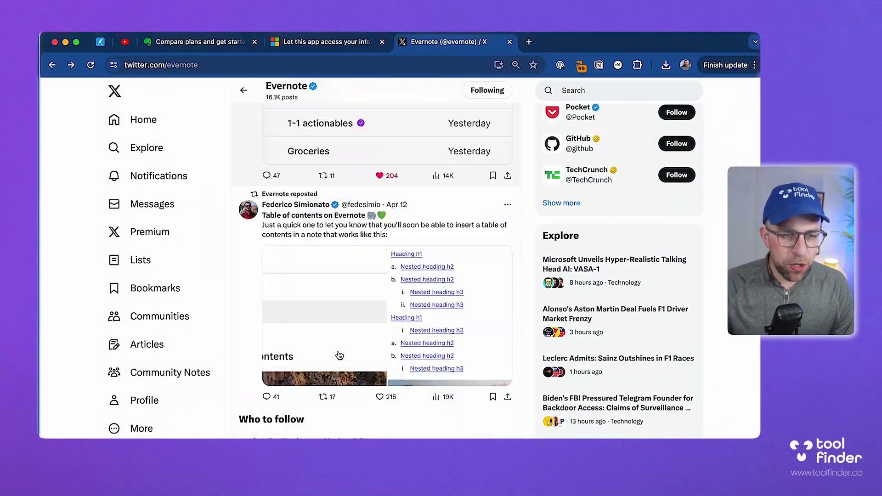
pyautogui.scroll(-1, 339, 355)
pyautogui.scroll(5, 339, 355)
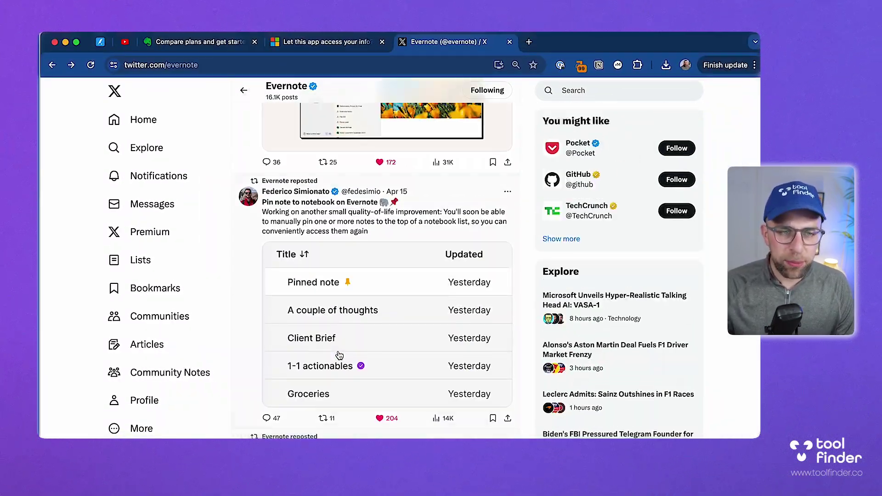
pyautogui.click(362, 282)
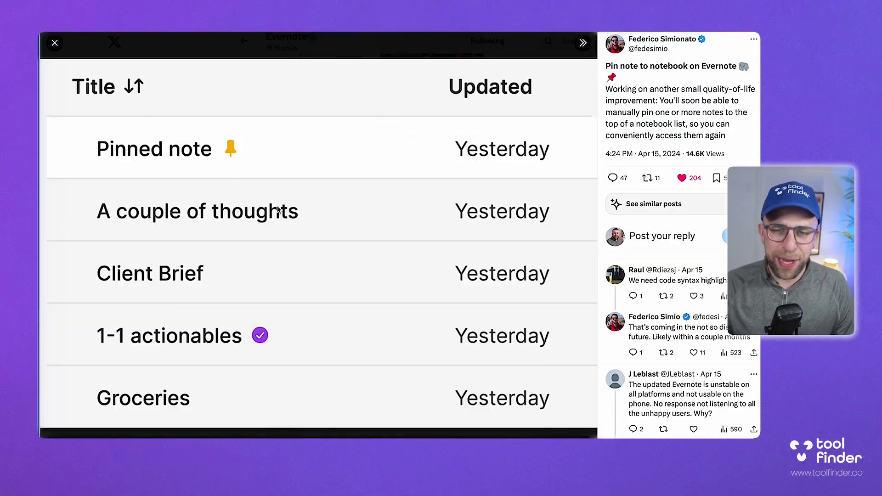
pyautogui.press('Escape')
pyautogui.scroll(10, 347, 238)
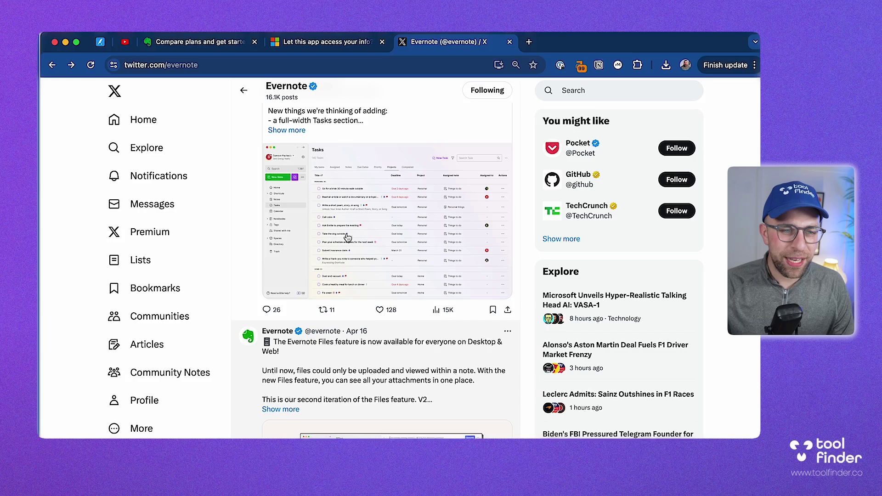
pyautogui.scroll(3, 348, 238)
pyautogui.scroll(-15, 347, 237)
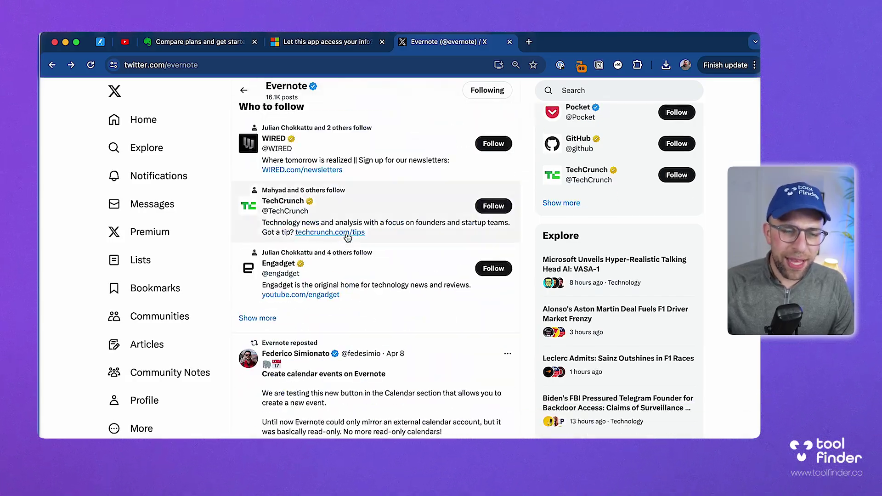
pyautogui.scroll(-15, 347, 238)
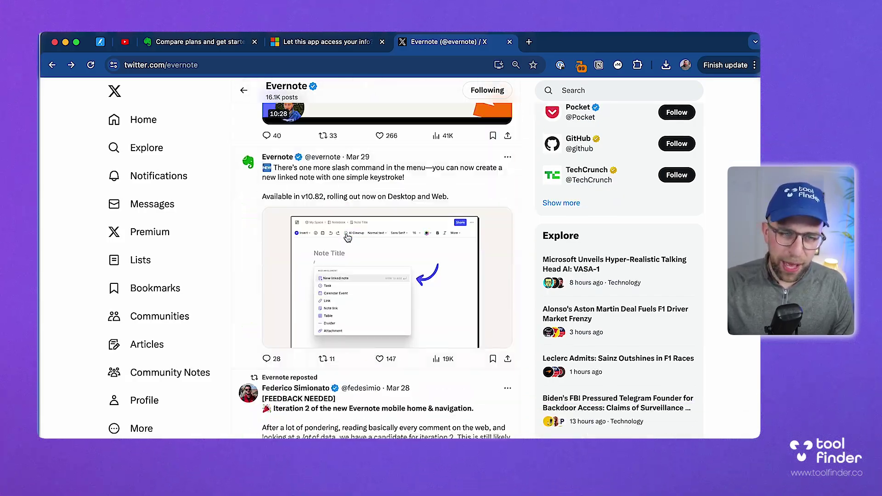
pyautogui.scroll(20, 348, 237)
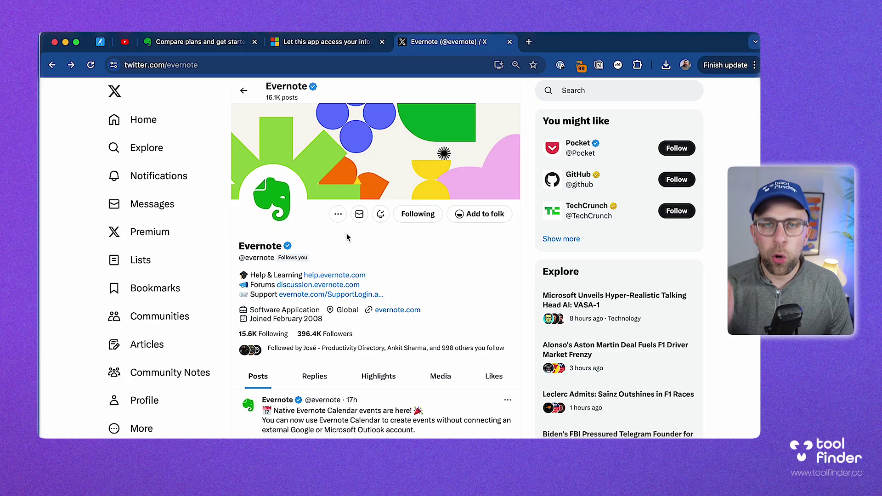